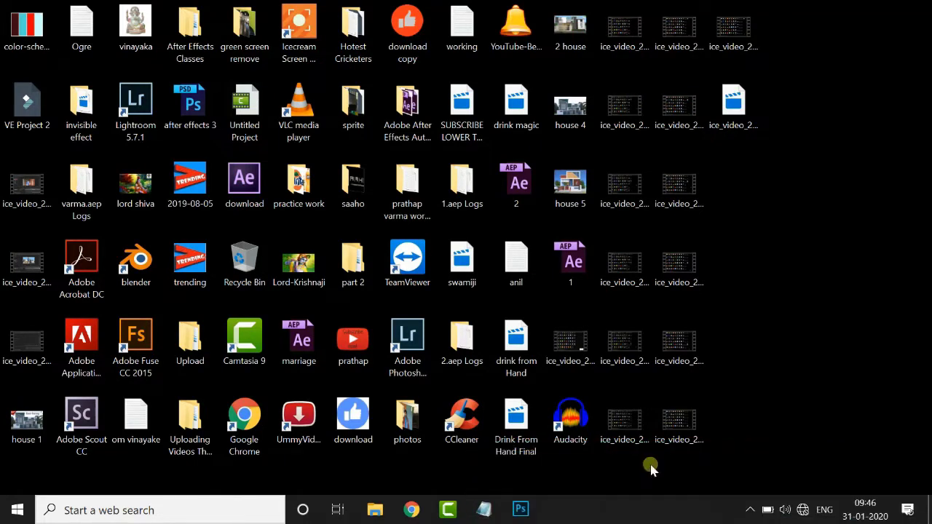
Step: Launch Adobe After Effects CC 2017 and start a new project
click(95, 512)
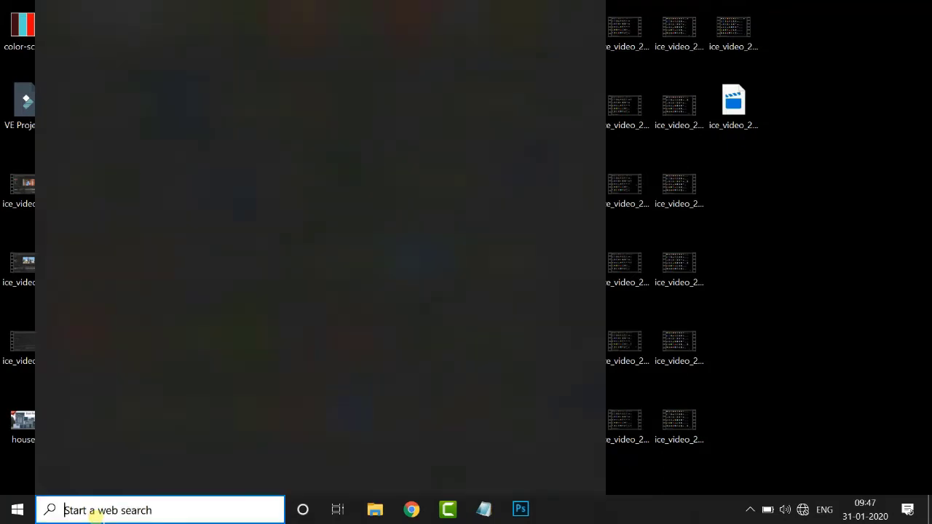
text(a)
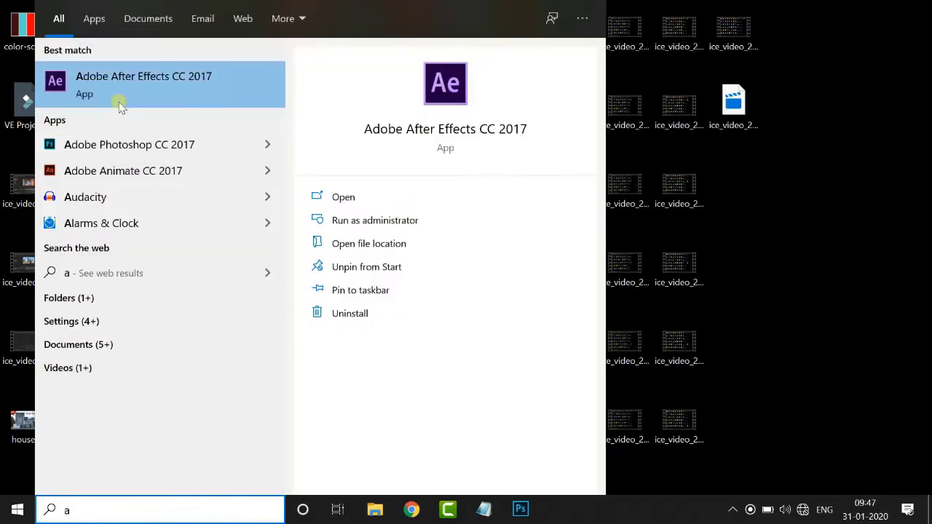
click(126, 89)
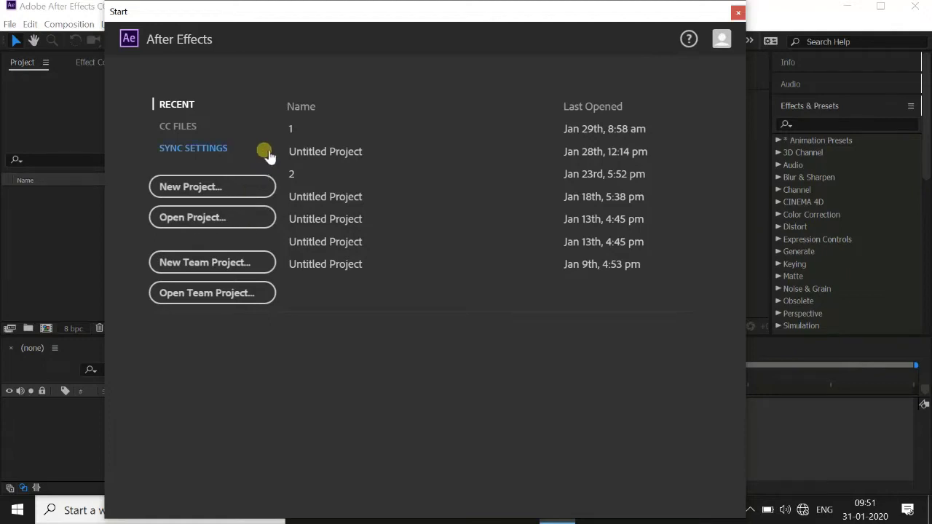
click(207, 188)
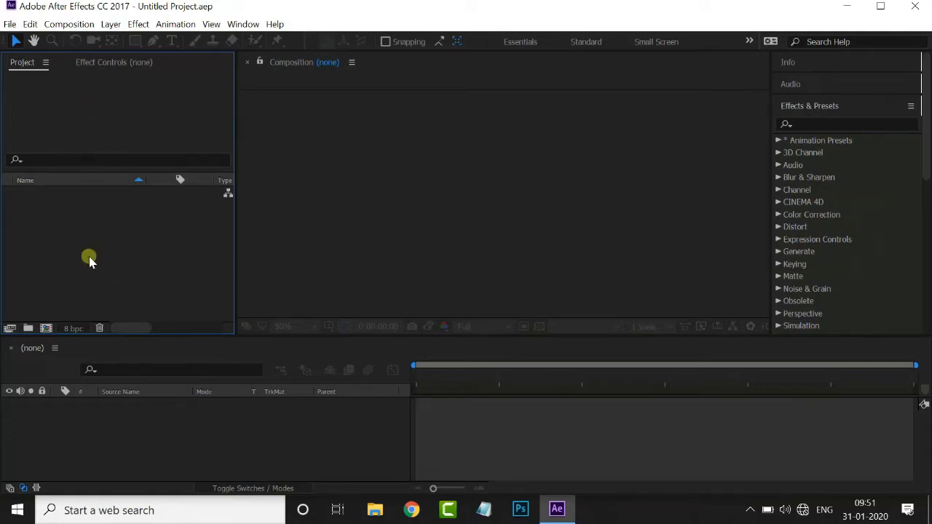
Step: Import the Boost ad Effect video and the house 3 image from the Big man 2 folder as footage
double_click(139, 235)
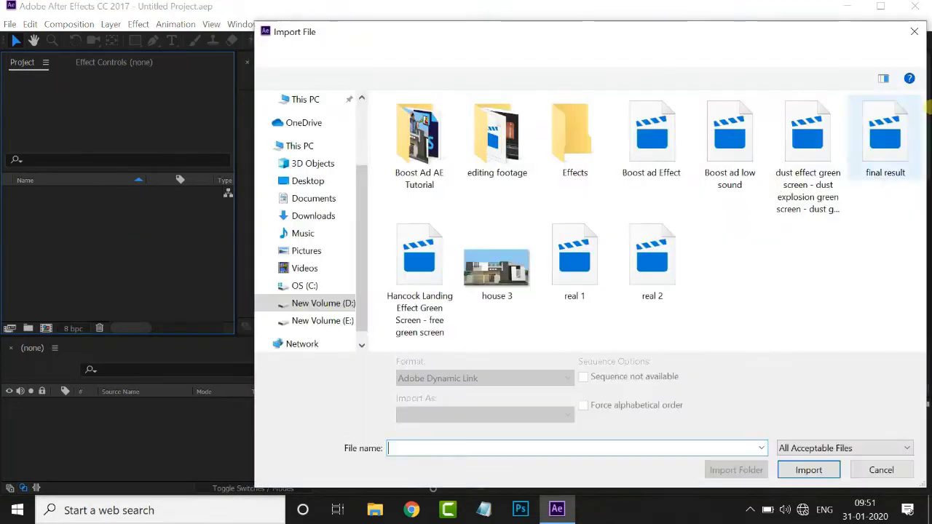
click(914, 32)
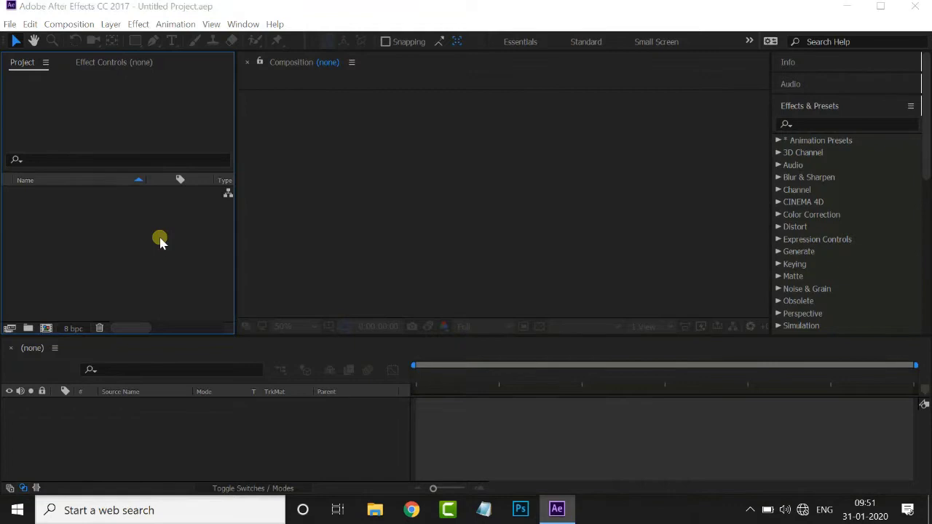
double_click(160, 243)
click(667, 151)
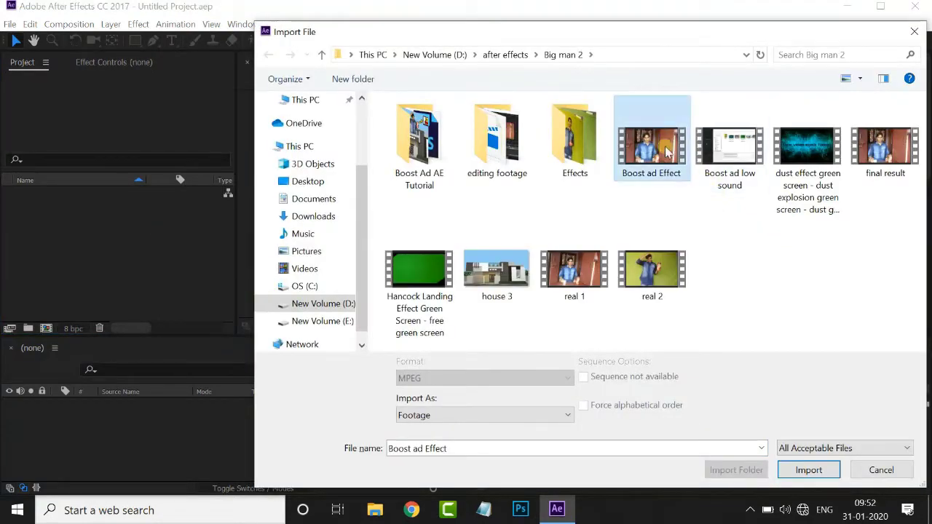
ctrl+click(497, 271)
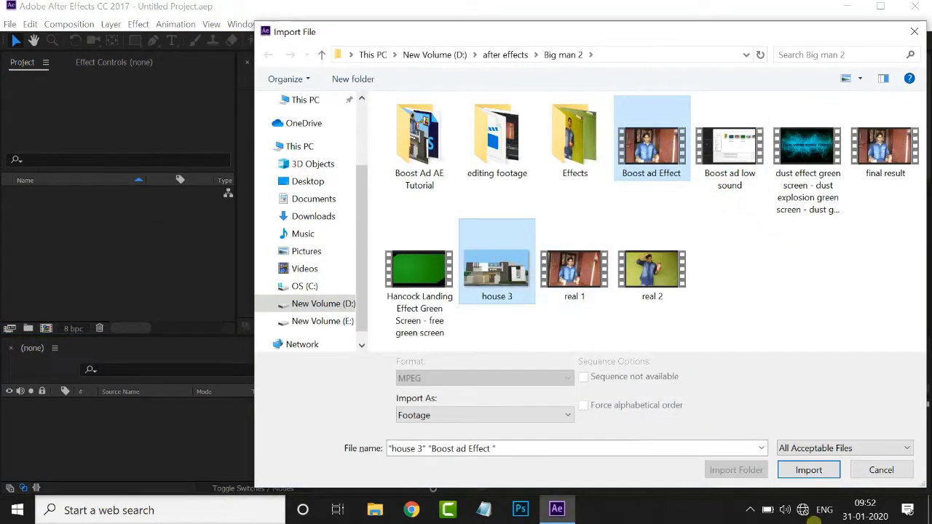
click(837, 471)
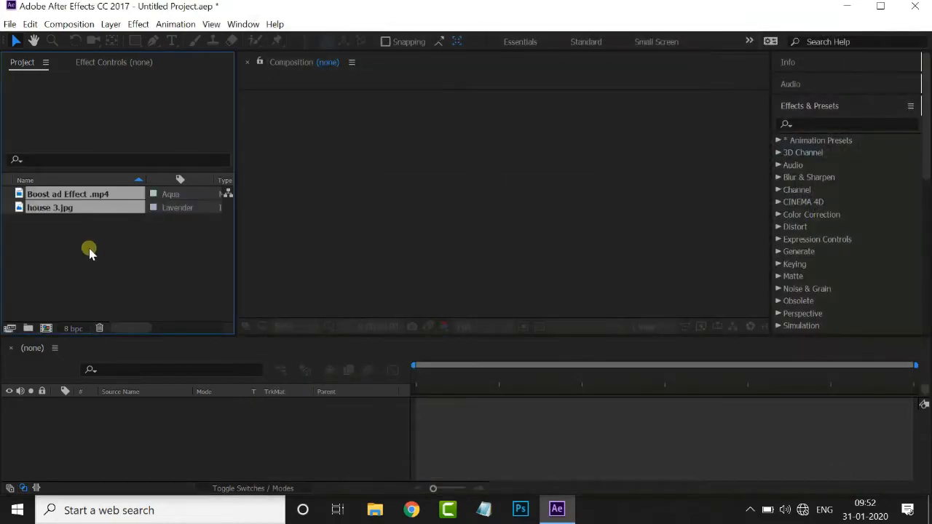
click(89, 251)
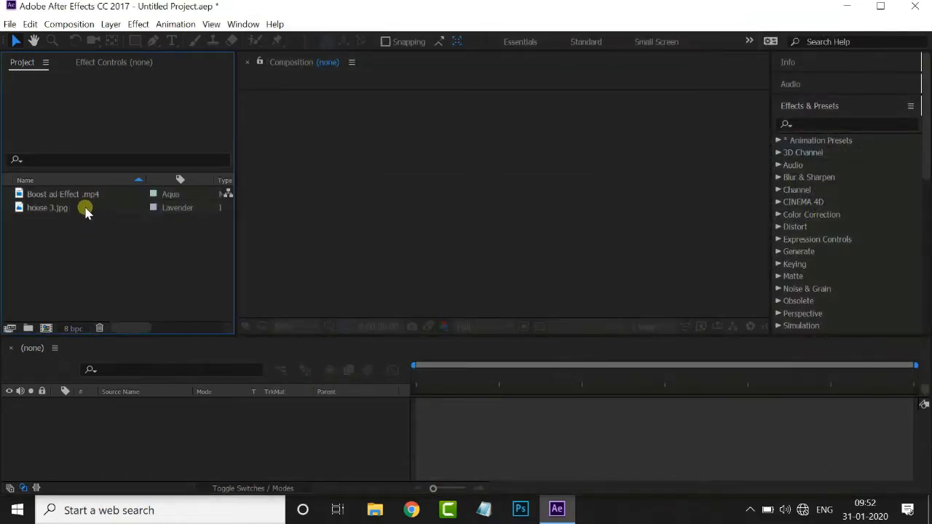
Step: Create a composition from house 3.jpg and place Boost ad Effect .mp4 as a layer beneath it
click(86, 197)
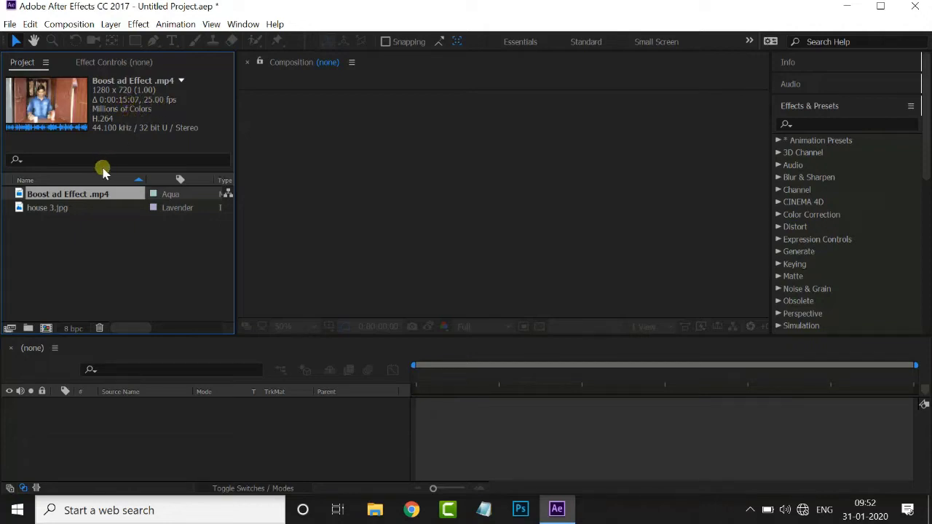
click(46, 210)
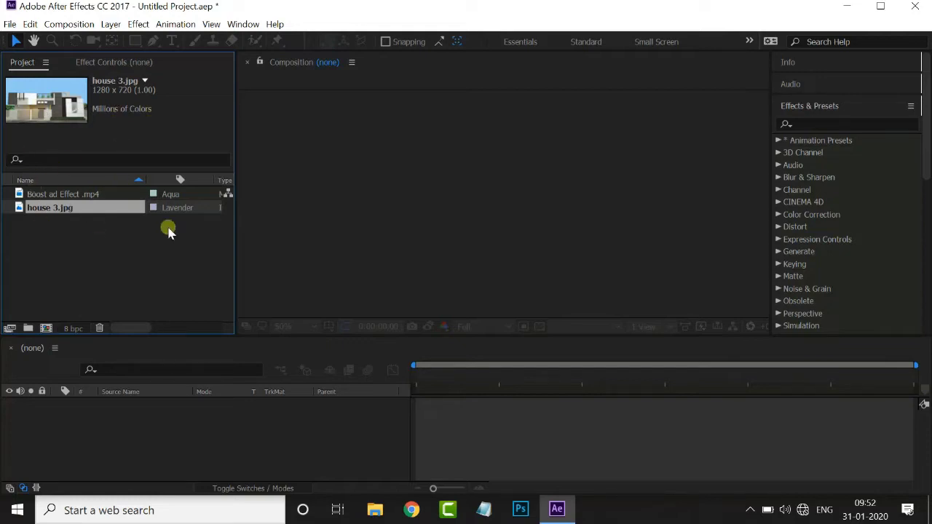
click(78, 243)
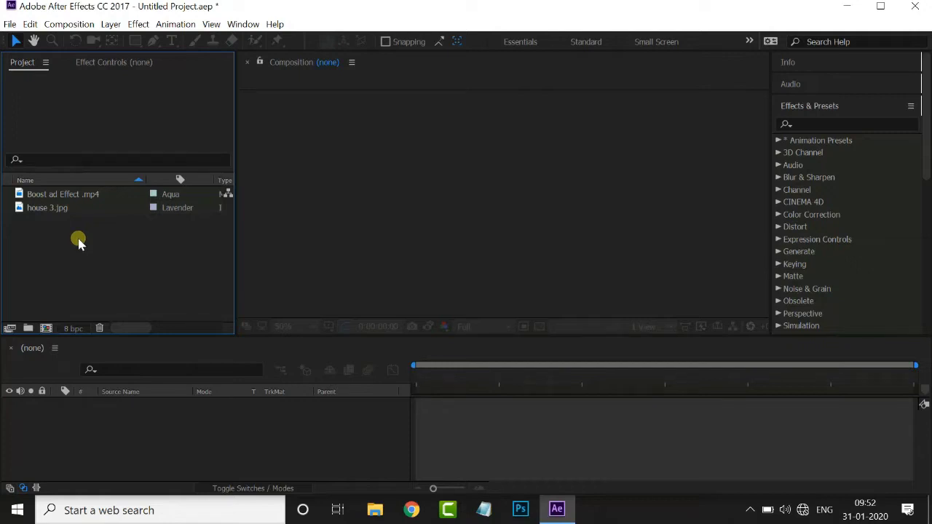
click(51, 210)
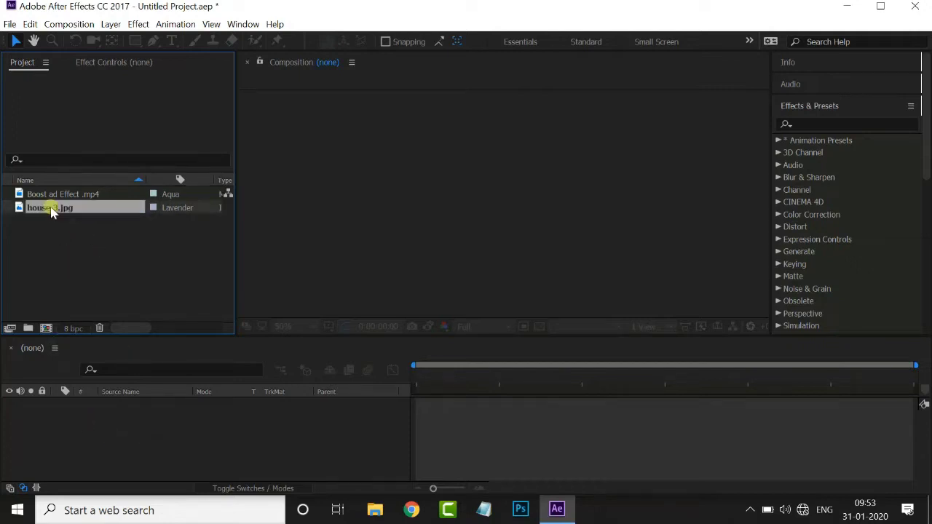
drag(51, 211, 71, 430)
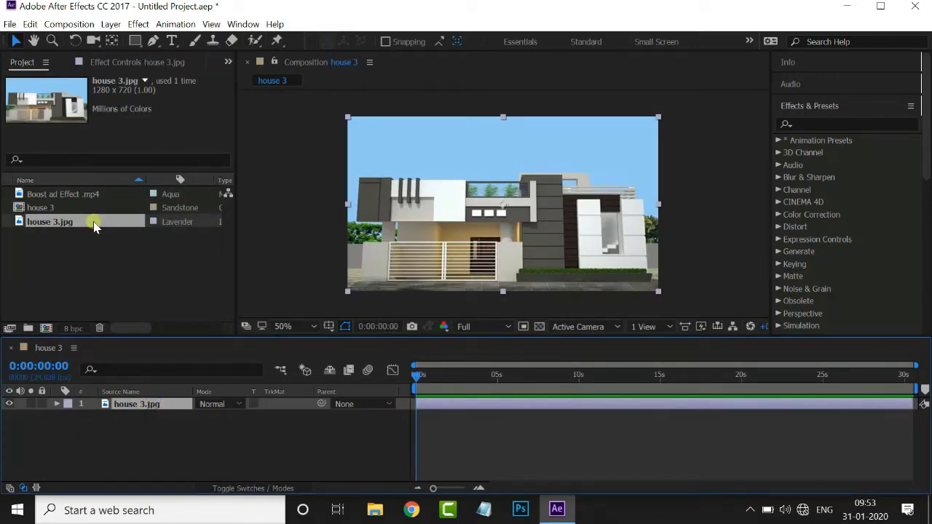
drag(84, 194, 88, 429)
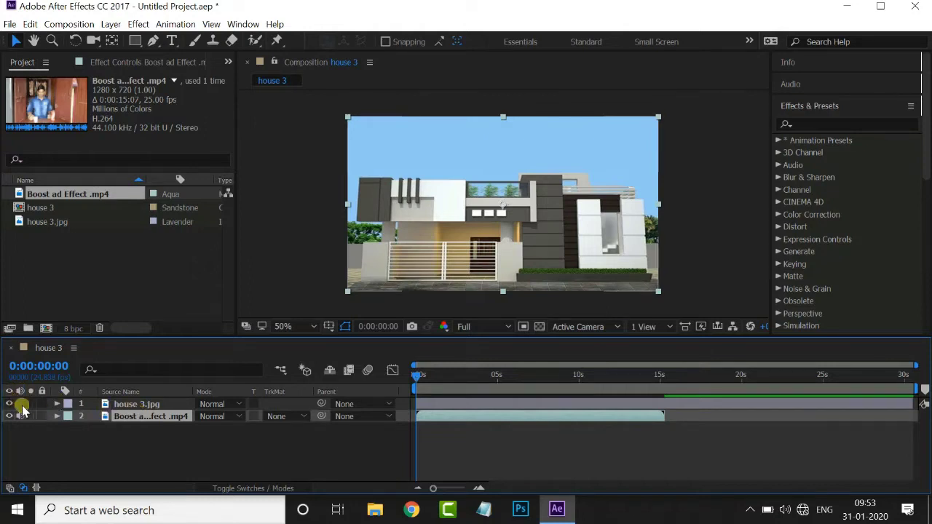
Step: Preview the Boost ad Effect .mp4 layer with the house 3.jpg layer hidden, and show the house layer again
click(136, 406)
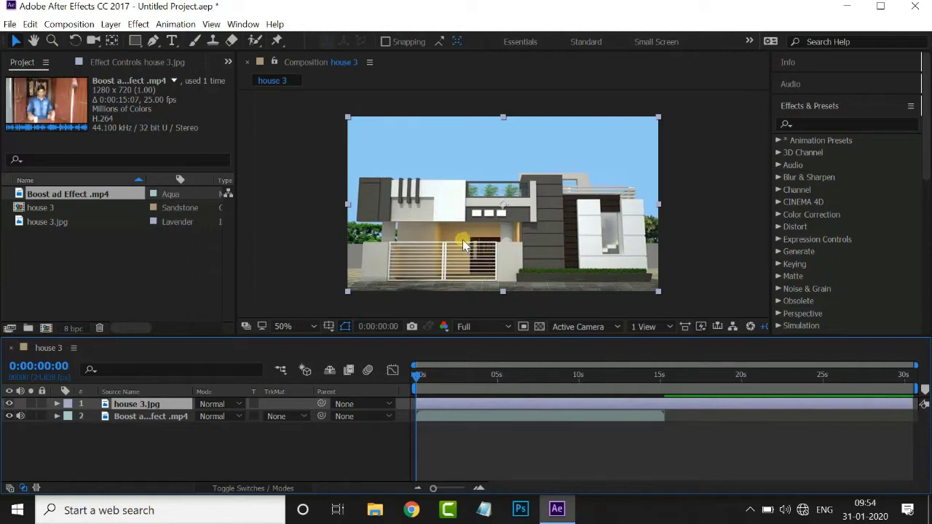
click(10, 405)
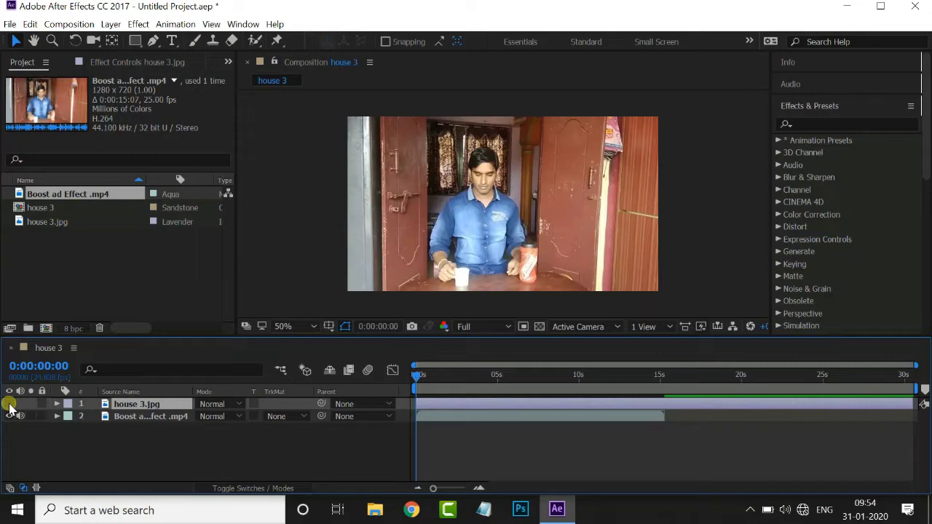
click(9, 405)
click(10, 405)
drag(419, 384, 434, 386)
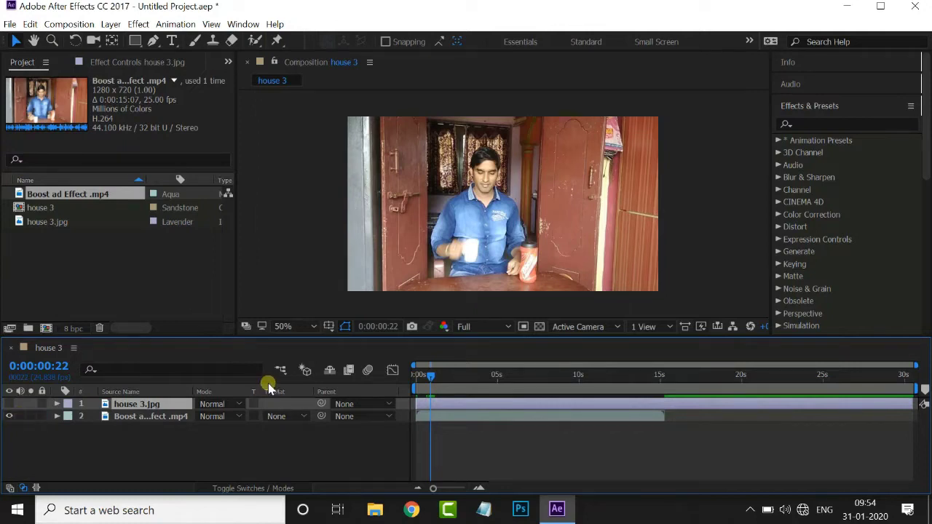
key(space)
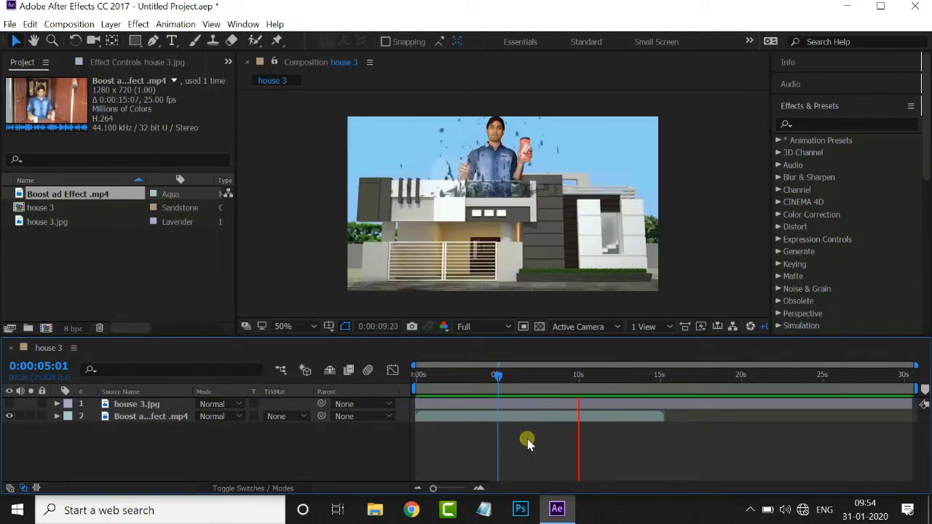
key(space)
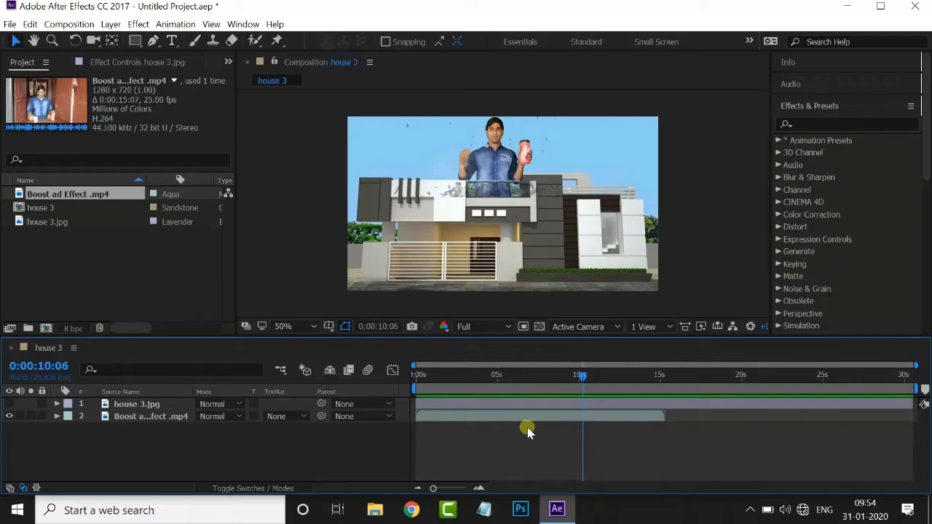
click(10, 404)
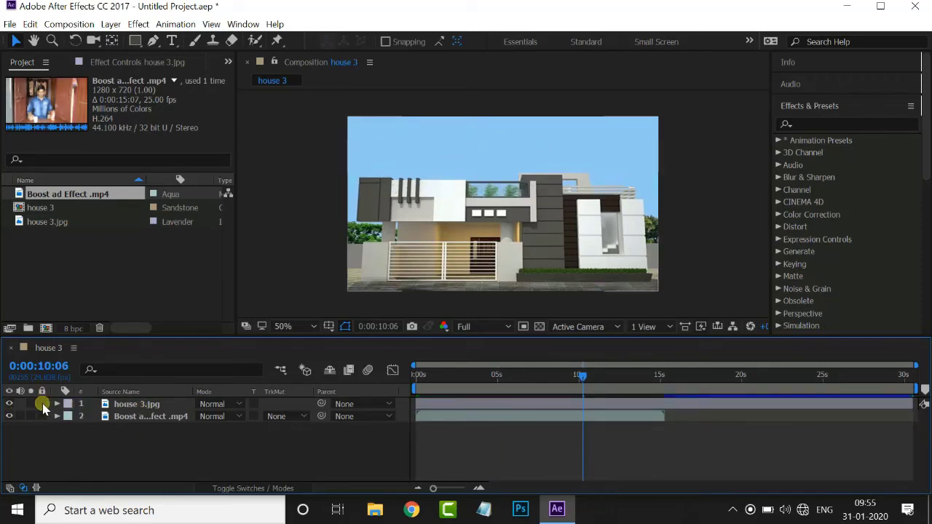
Step: Shift the house 3.jpg layer along the timeline so that it starts at about 11.5 seconds
click(42, 405)
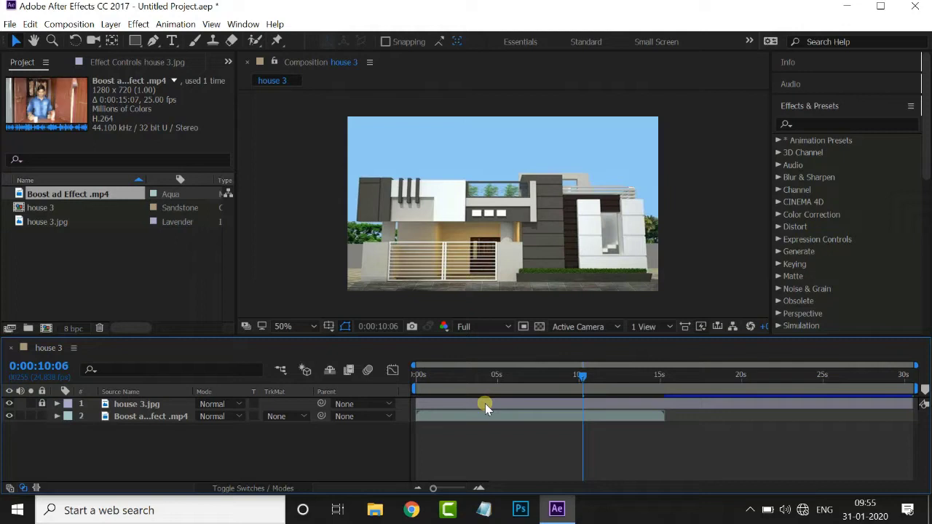
click(41, 405)
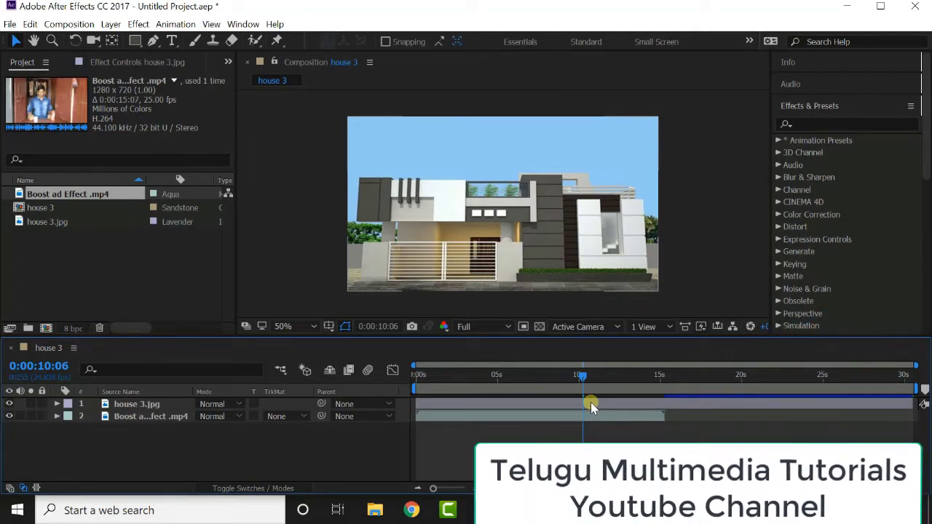
click(19, 44)
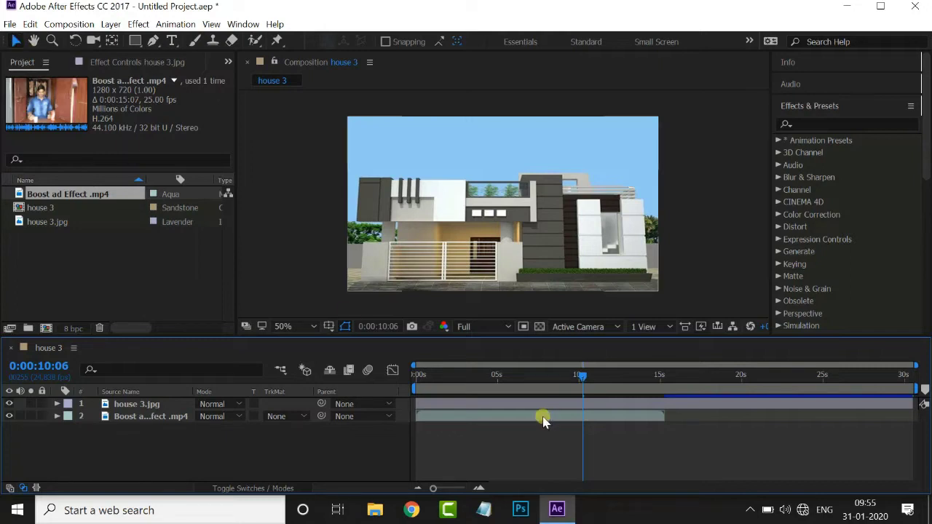
drag(460, 412, 608, 410)
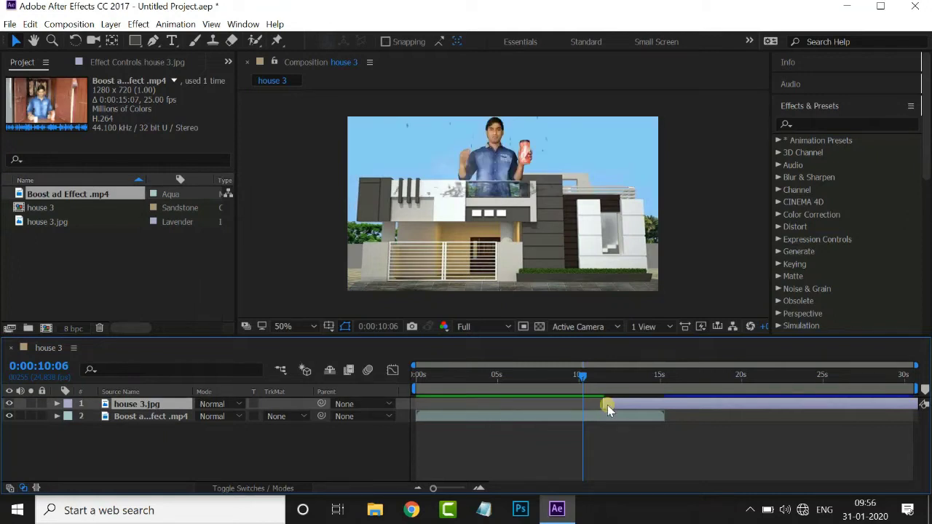
Step: Split the Boost ad Effect .mp4 layer at 0:00:05:08, and split its remaining part at 0:00:08:07
click(552, 419)
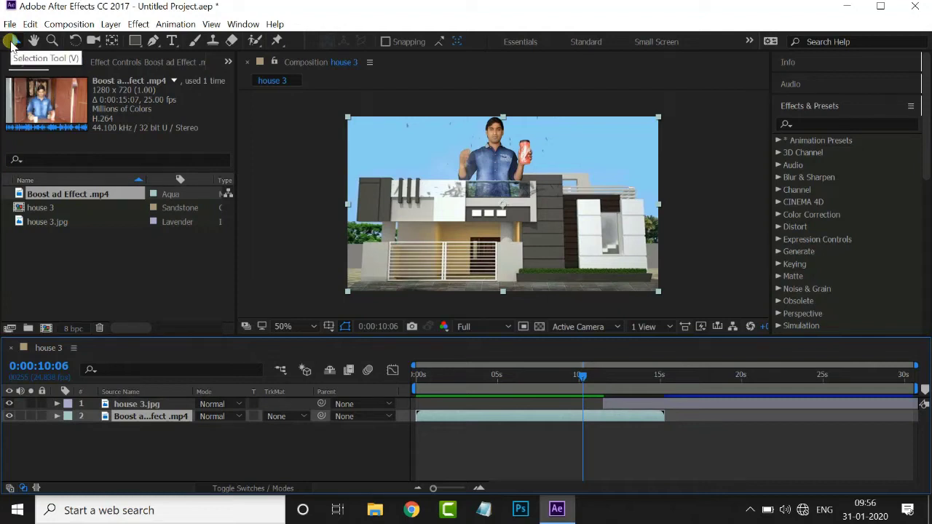
click(12, 42)
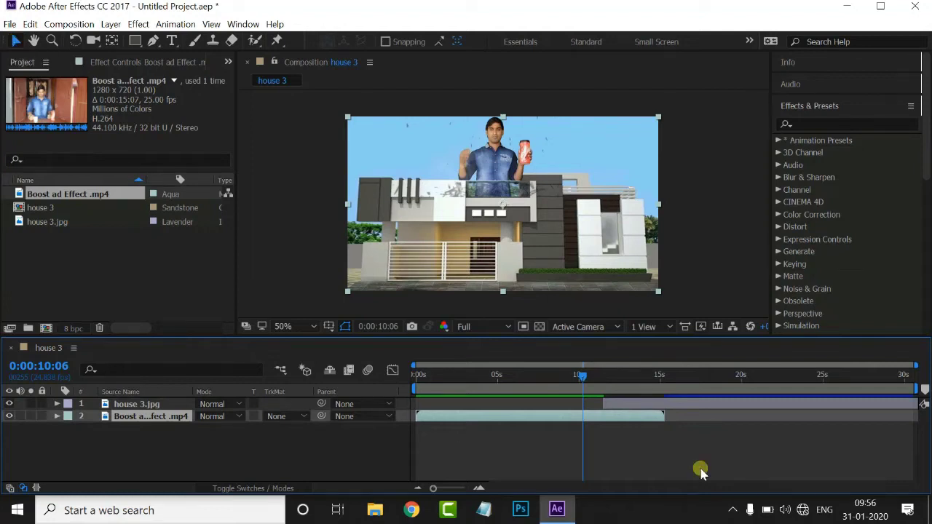
click(150, 42)
mouse_move(583, 383)
mouse_down()
mouse_move(531, 381)
mouse_move(546, 386)
mouse_up()
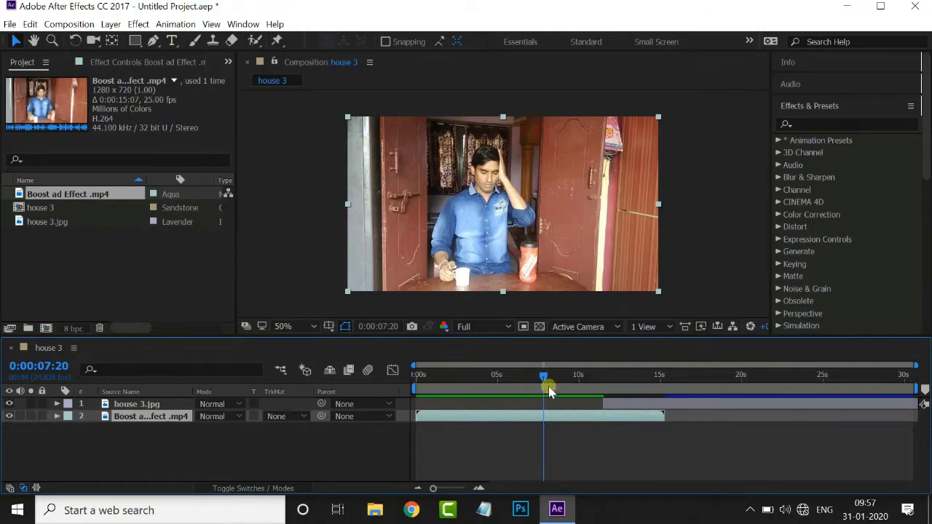
drag(543, 384, 503, 379)
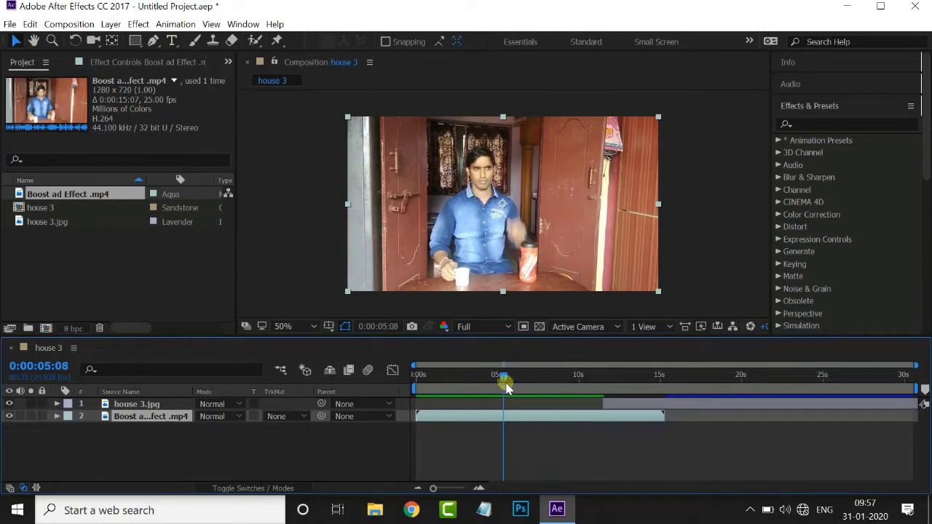
click(30, 24)
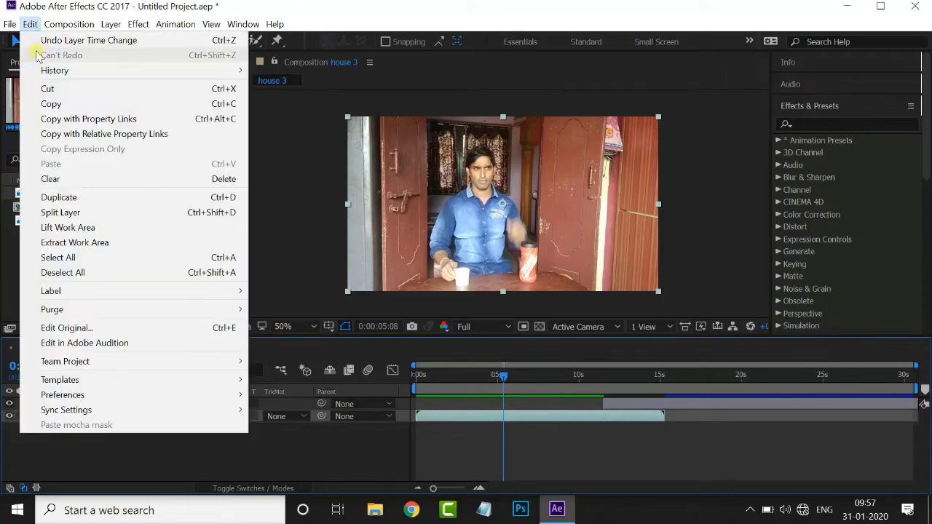
click(61, 212)
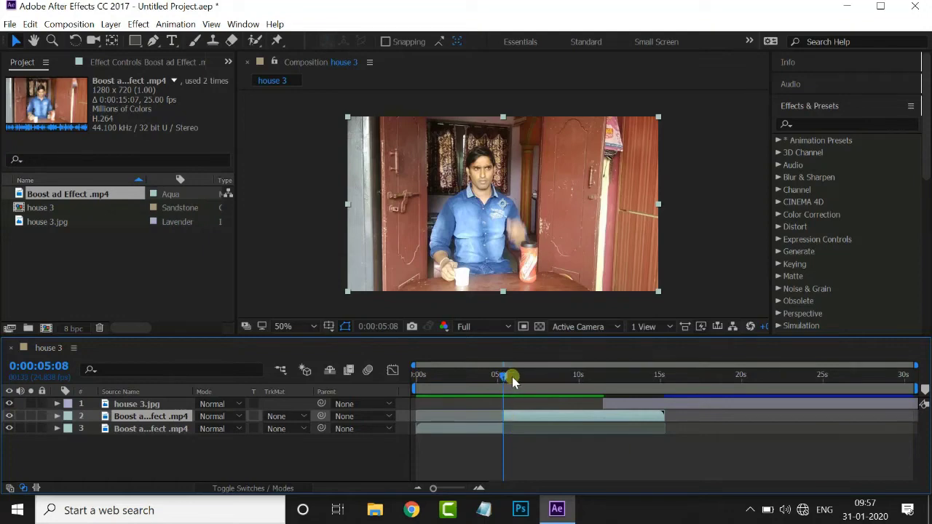
drag(514, 382, 551, 381)
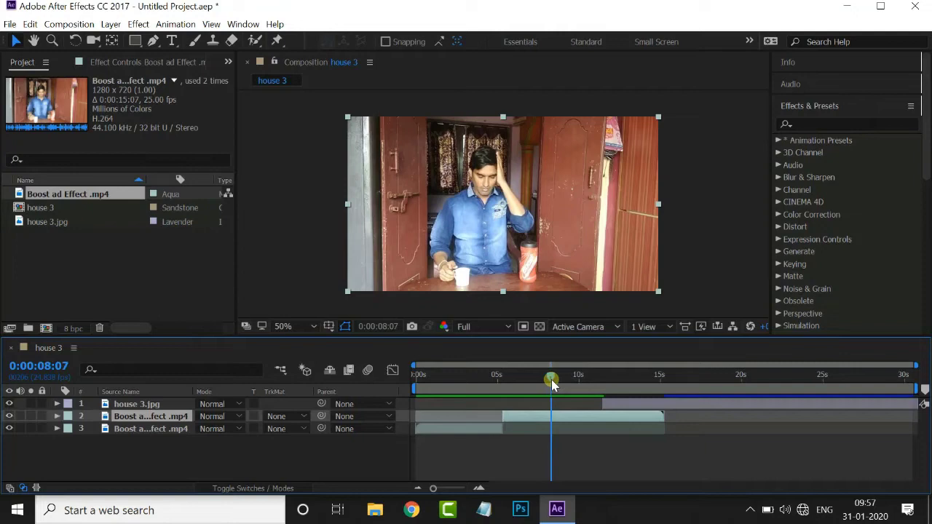
key(ctrl+shift+d)
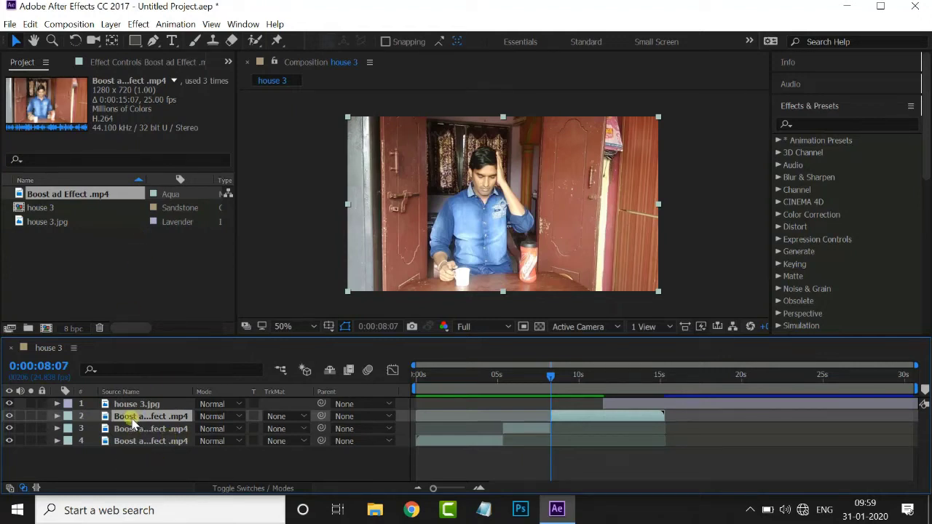
Step: Toggle the house 3.jpg layer's visibility off and on, and look through the available effect categories
click(10, 404)
click(10, 404)
click(138, 25)
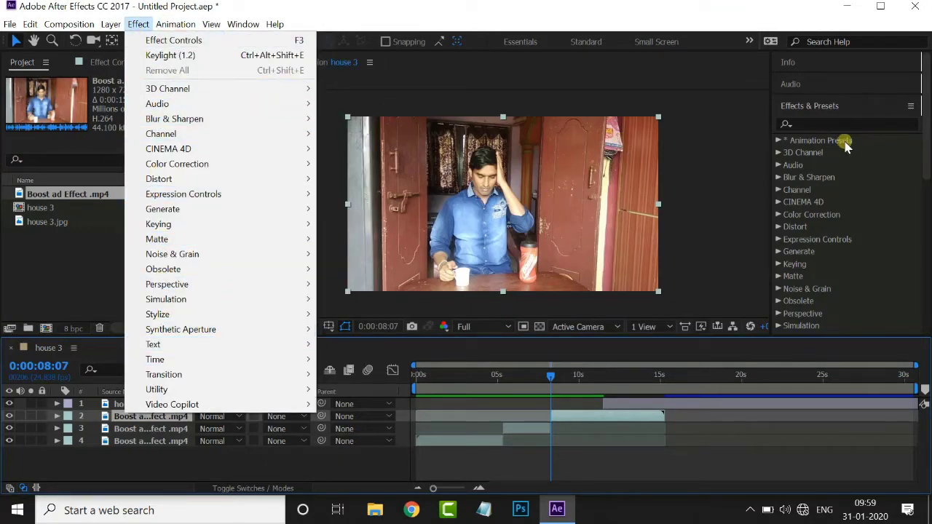
click(830, 108)
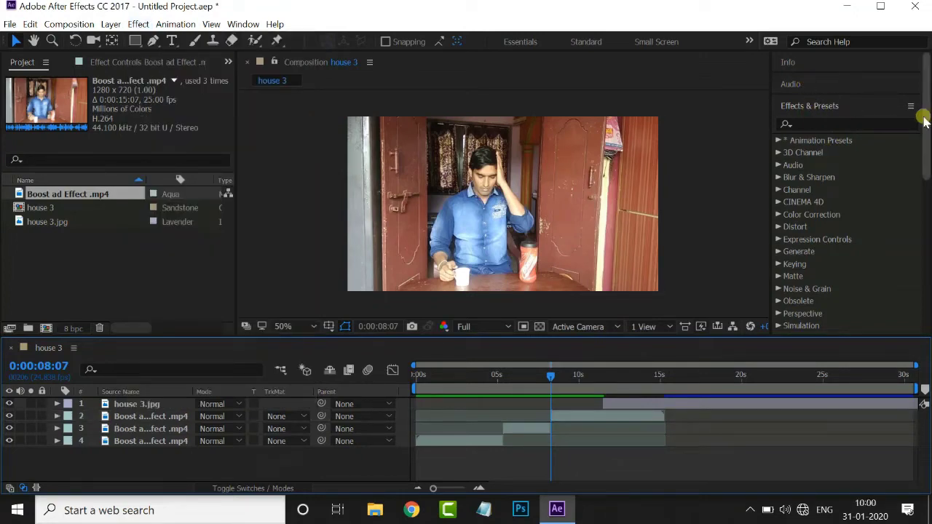
drag(927, 120, 928, 276)
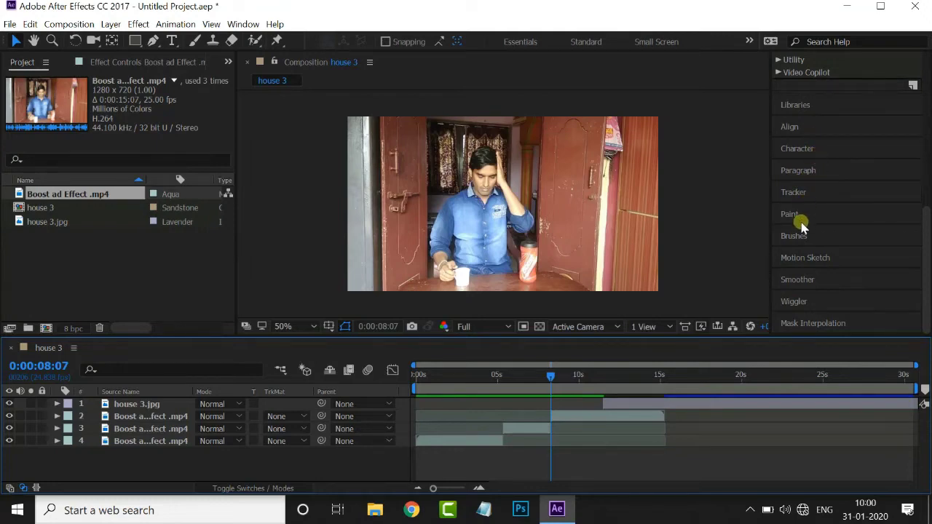
mouse_move(925, 261)
mouse_down()
mouse_move(925, 107)
mouse_move(927, 261)
mouse_up()
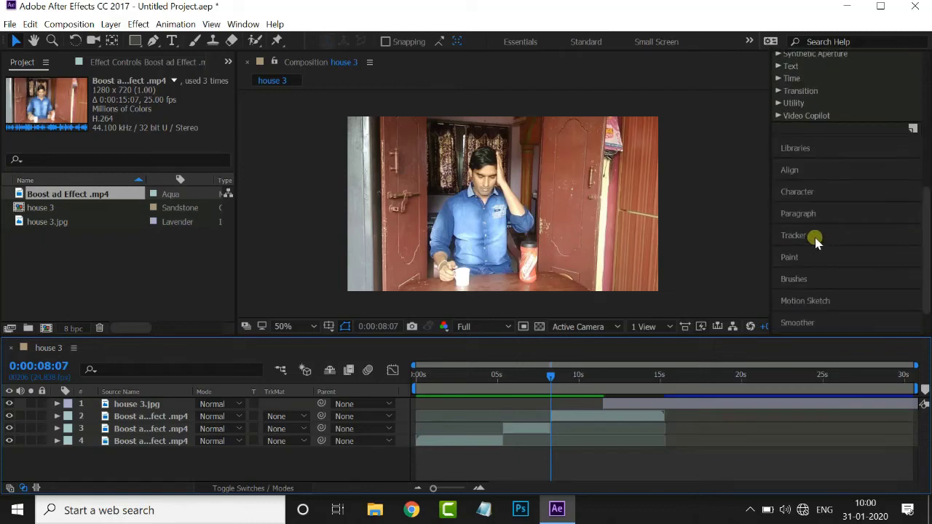
Step: View the tracker and character settings, and return to the list of effects and presets
click(813, 237)
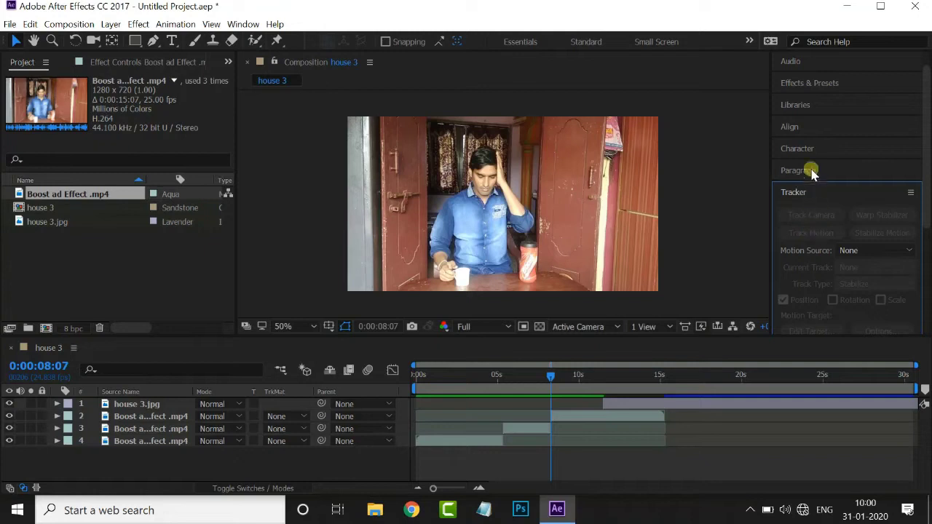
click(799, 148)
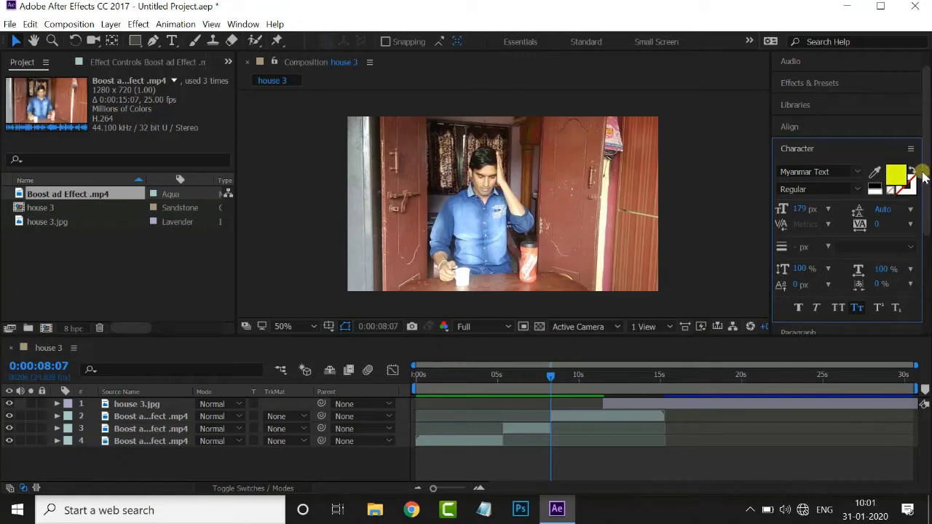
scroll(917, 146, up, 1)
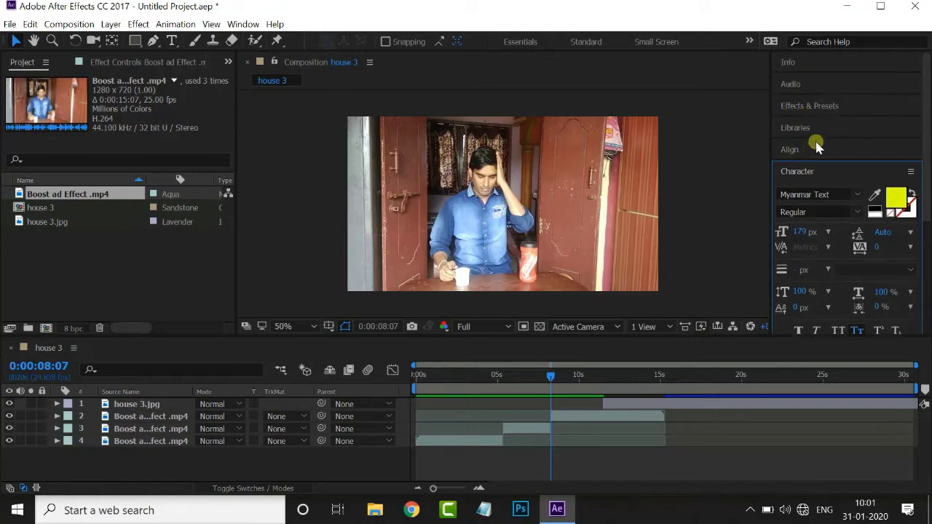
click(821, 109)
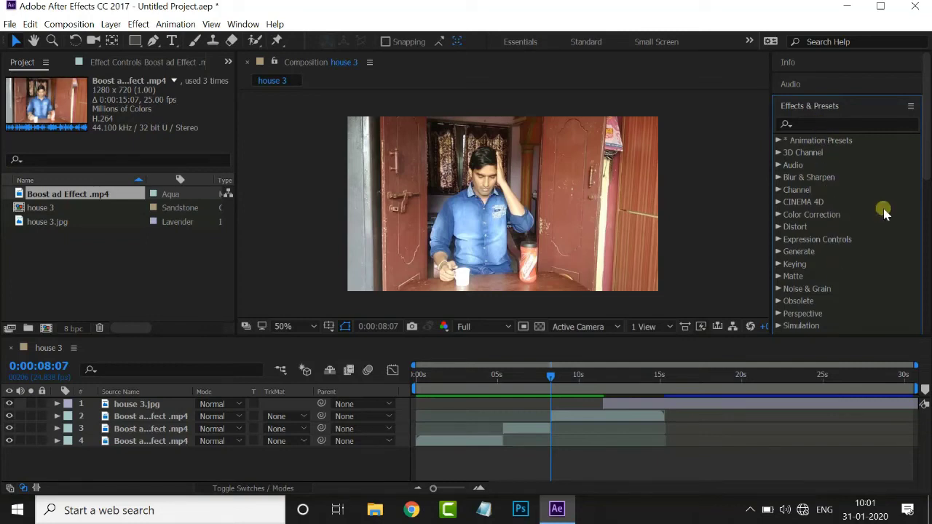
Step: Examine the effects in the Color Correction category and view the Keying category
scroll(930, 181, down, 1)
mouse_move(930, 179)
mouse_down()
mouse_move(929, 198)
mouse_move(928, 165)
mouse_up()
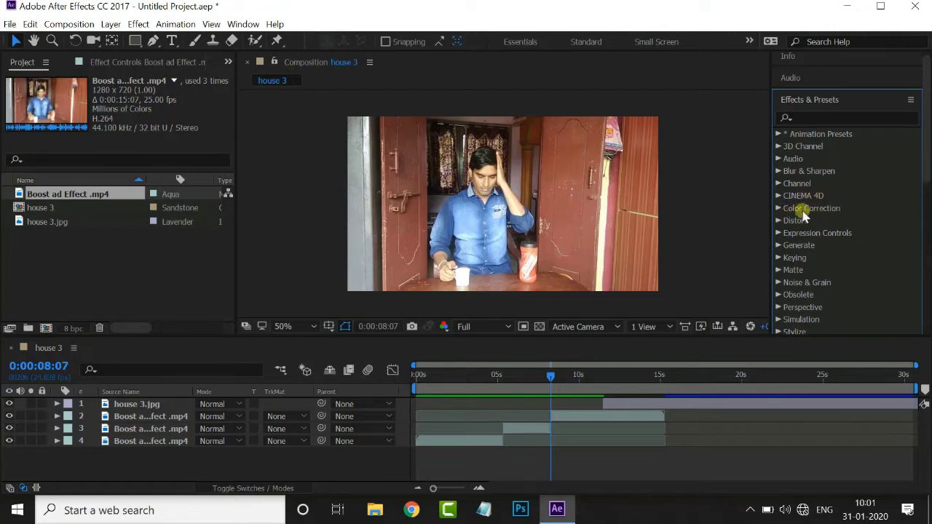
click(779, 209)
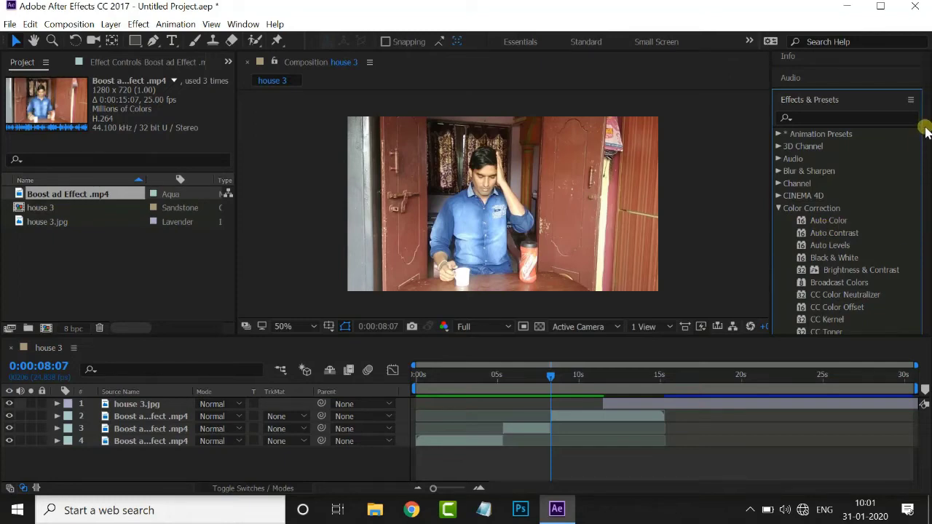
mouse_move(927, 109)
mouse_down()
mouse_move(928, 175)
mouse_move(928, 108)
mouse_up()
click(780, 213)
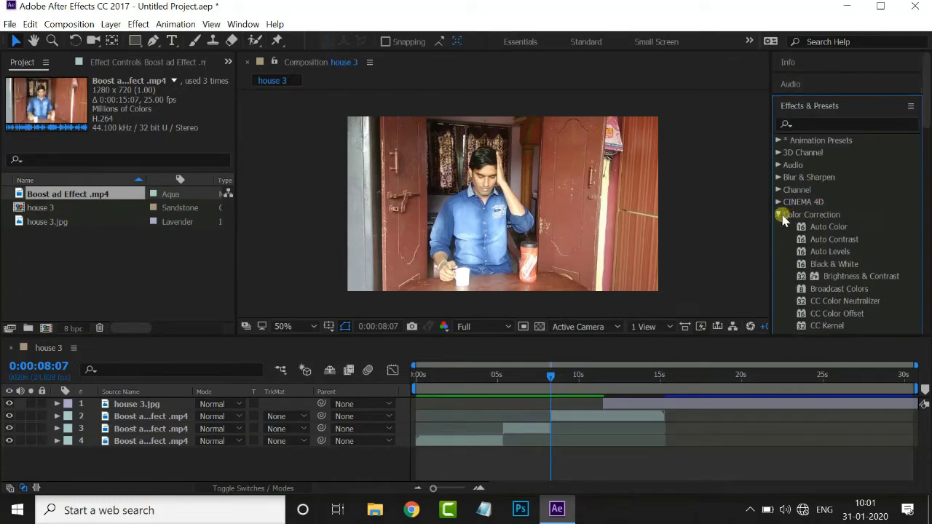
drag(928, 166, 929, 205)
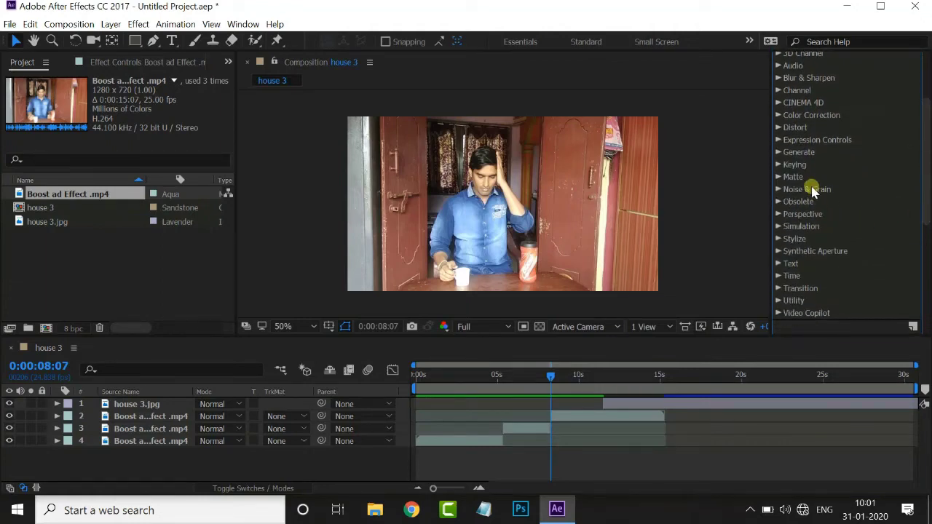
click(779, 166)
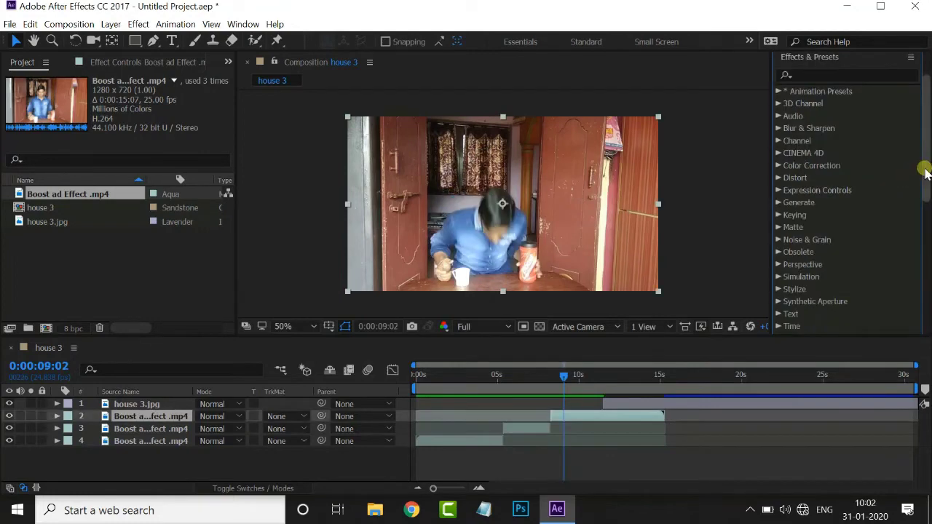
Step: Apply the Cartoon effect from Stylize to the last Boost ad Effect .mp4 segment and preview it at 0:00:11:00
drag(922, 174, 925, 205)
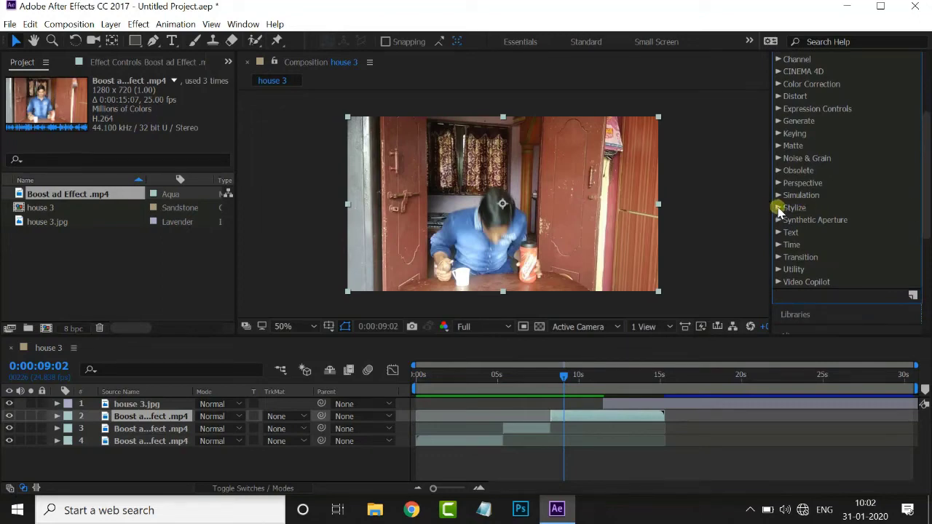
click(778, 208)
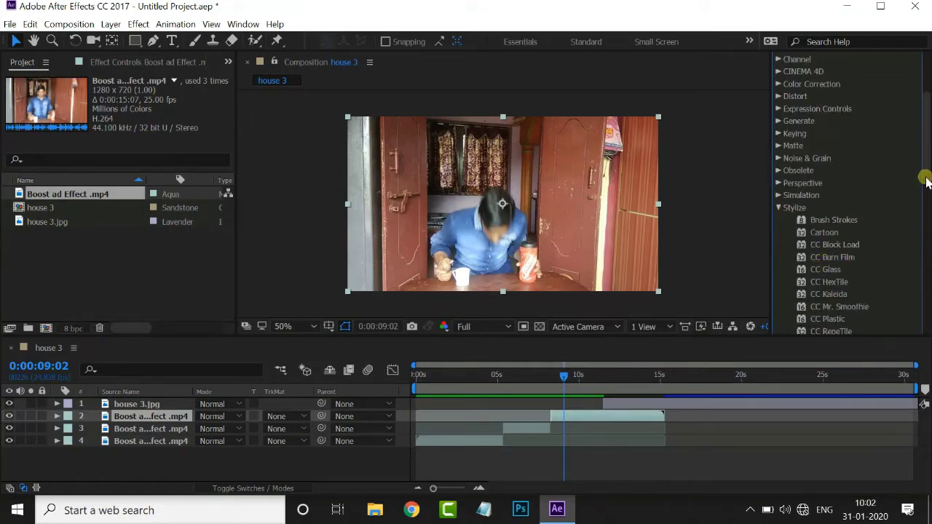
drag(926, 182, 928, 207)
click(852, 150)
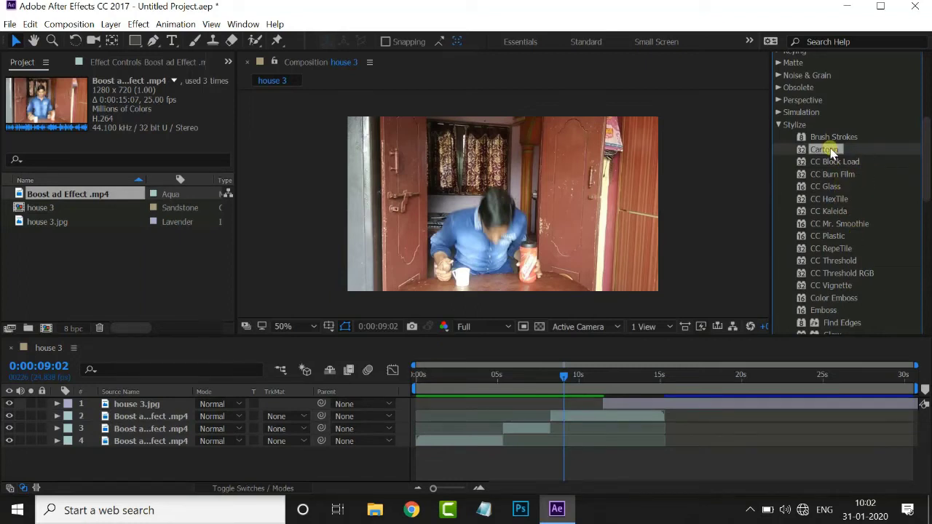
drag(819, 151, 574, 418)
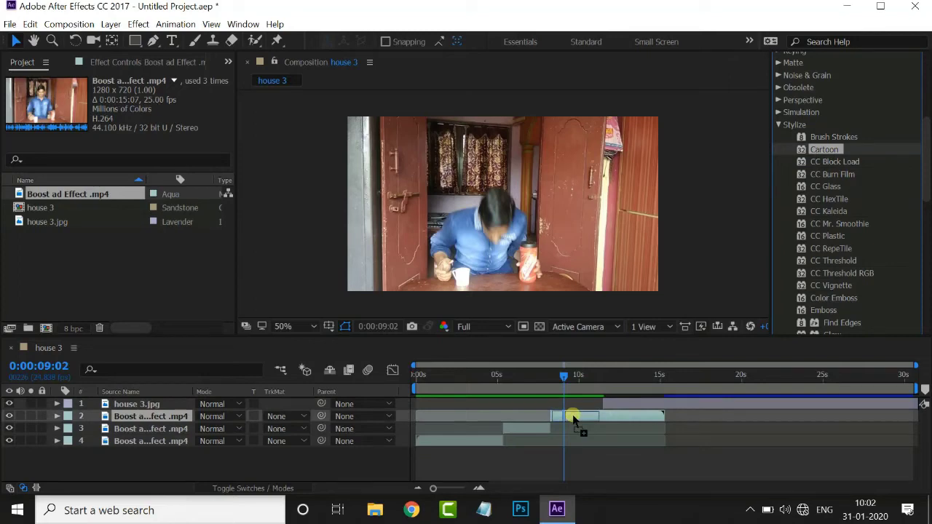
drag(574, 420, 576, 418)
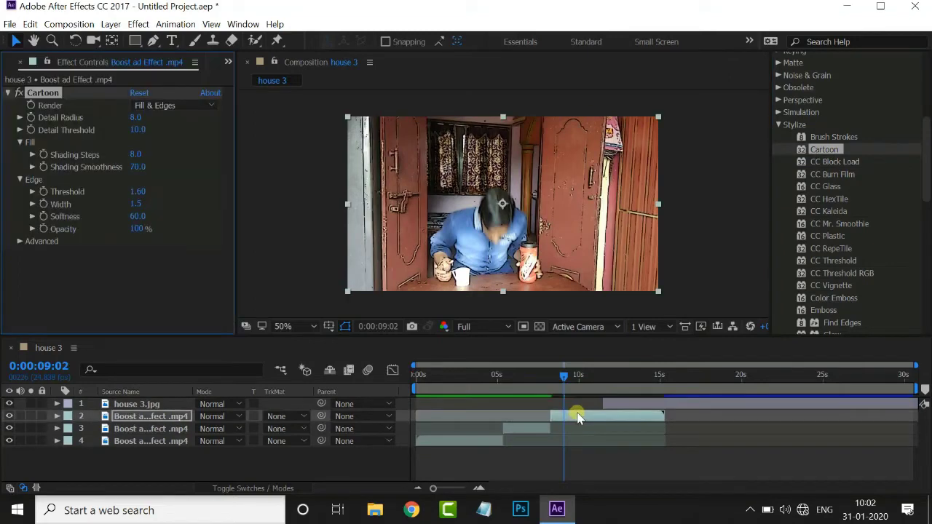
drag(568, 382, 596, 377)
drag(831, 156, 632, 395)
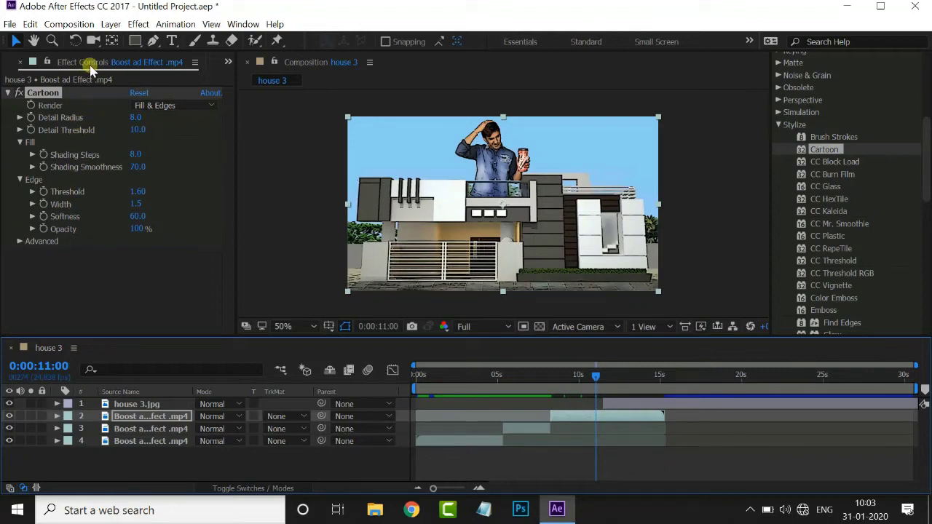
Step: Set the Cartoon effect's Detail Radius to 10.1 and delete the effect from the last video segment
click(48, 94)
click(142, 122)
text(10.1)
key(Return)
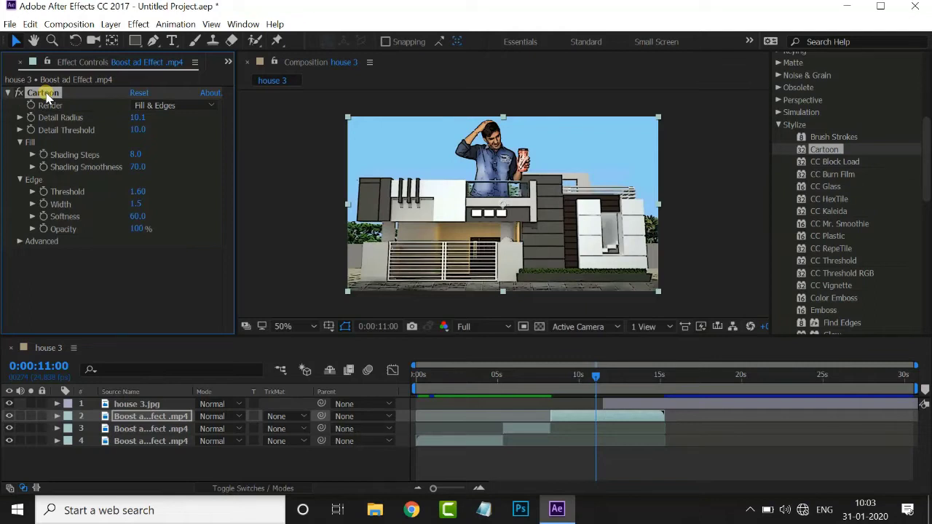
key(Delete)
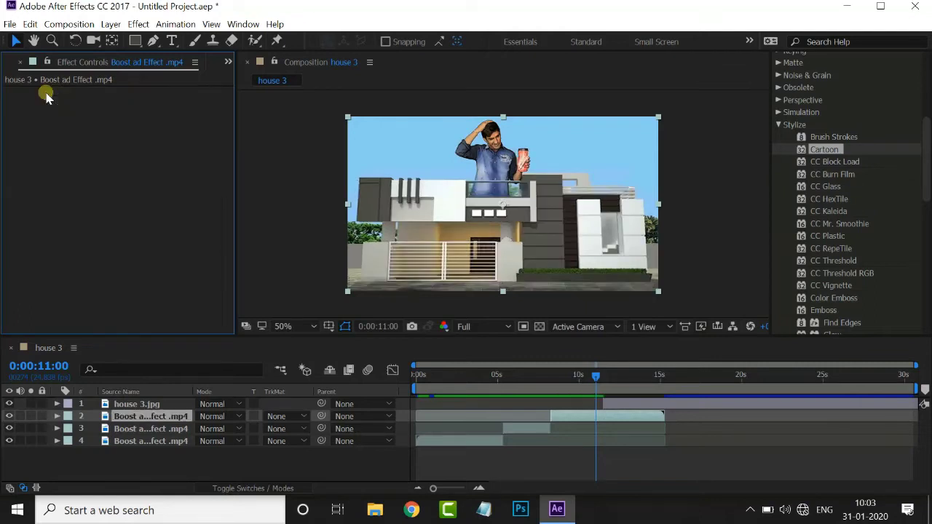
Step: Collapse the Stylize effects and examine the effects in the Transition category
click(779, 125)
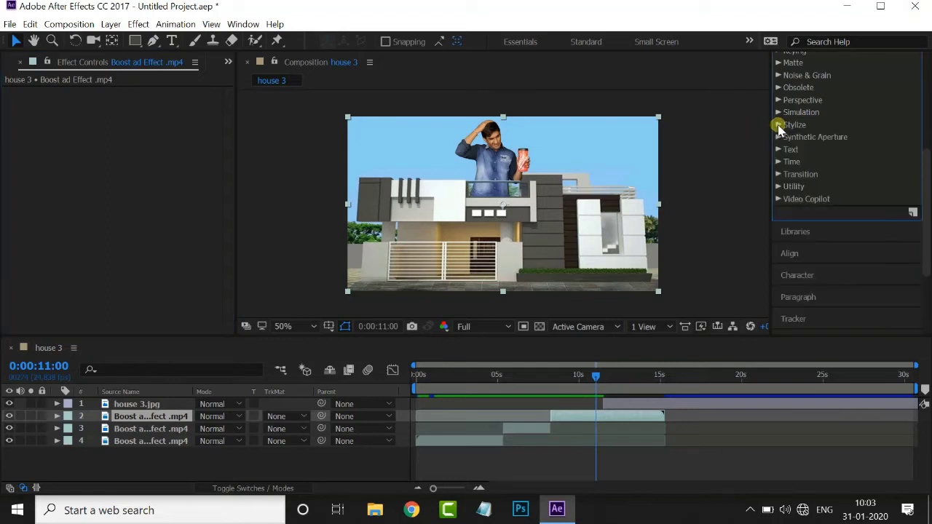
click(778, 174)
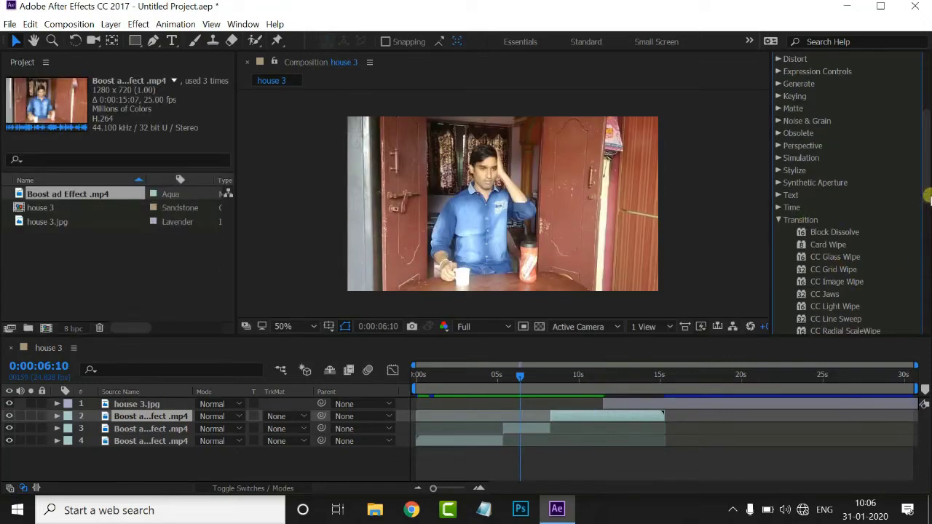
drag(929, 195, 928, 226)
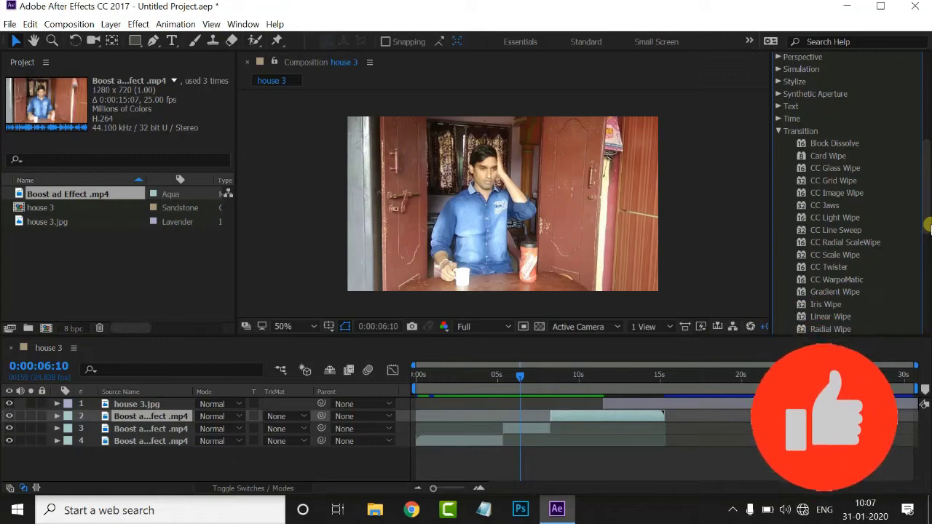
drag(928, 227, 926, 73)
Step: Switch the window layout to the Motion Tracking workspace
click(749, 42)
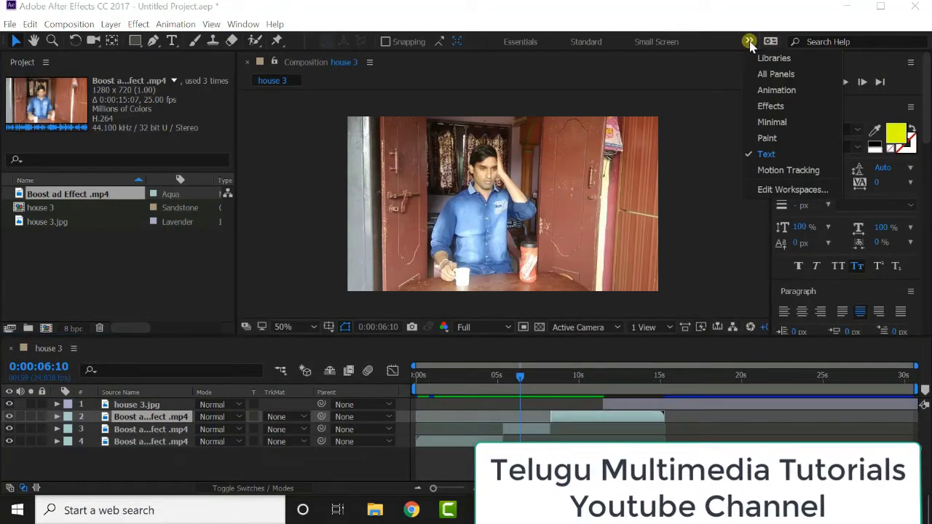
click(777, 169)
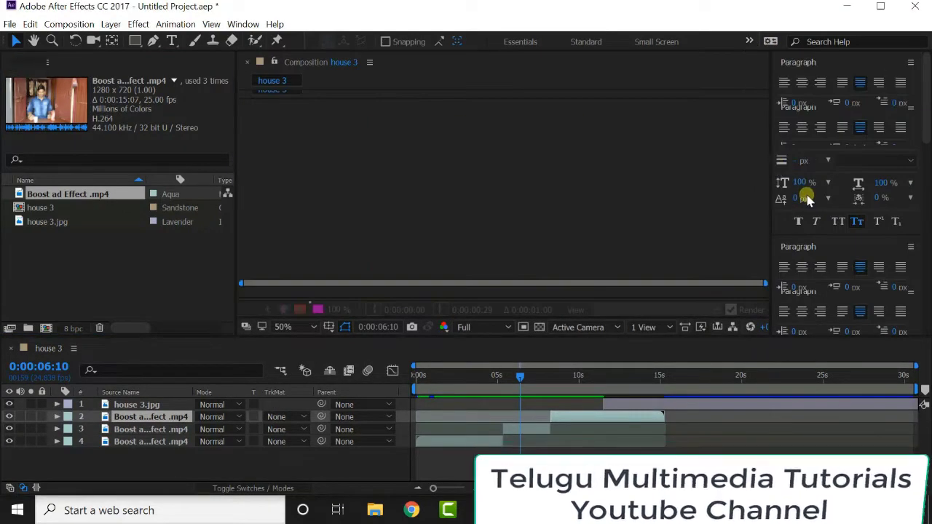